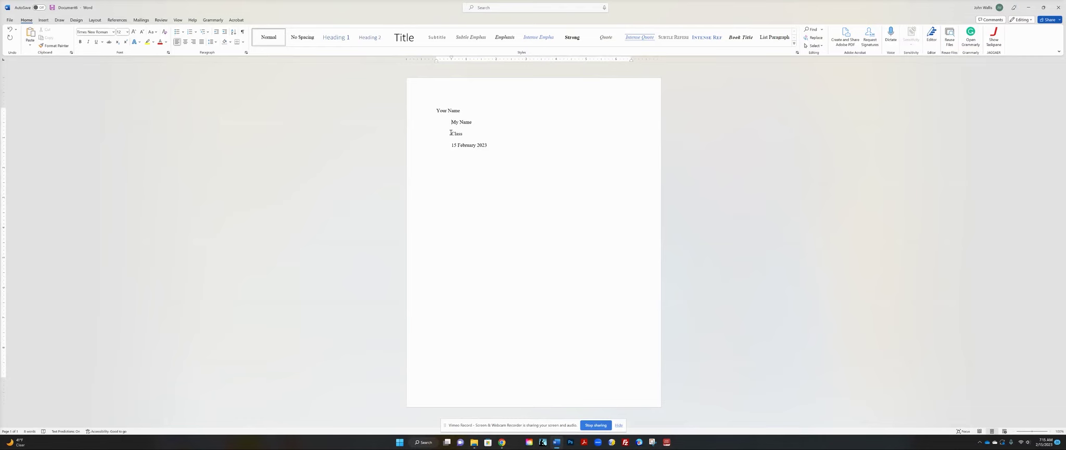
Step: Remove the first-line indents from the second name, class and date lines so the whole heading block starts at the margin
key(BackSpace)
click(452, 133)
key(BackSpace)
key(BackSpace)
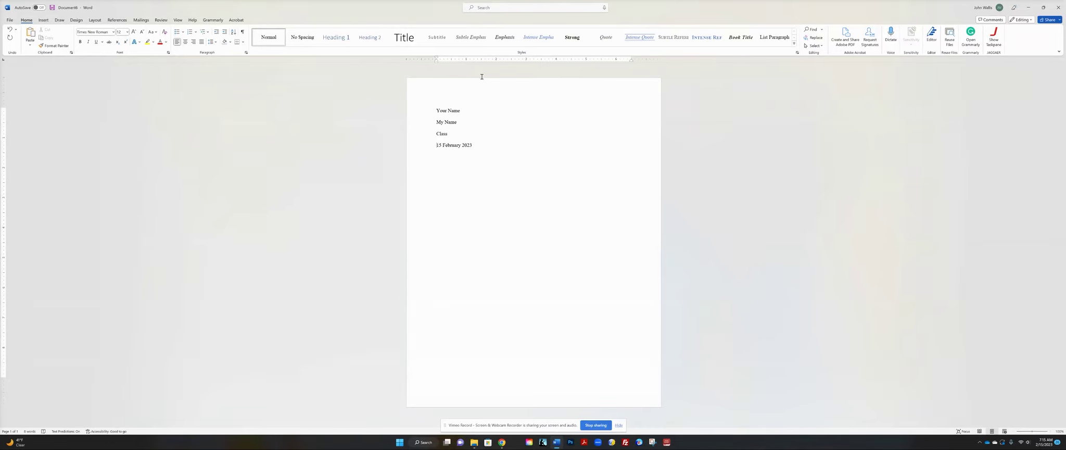
Step: Insert a right-aligned page number in the page header and put the author's last name in front of it
double_click(557, 89)
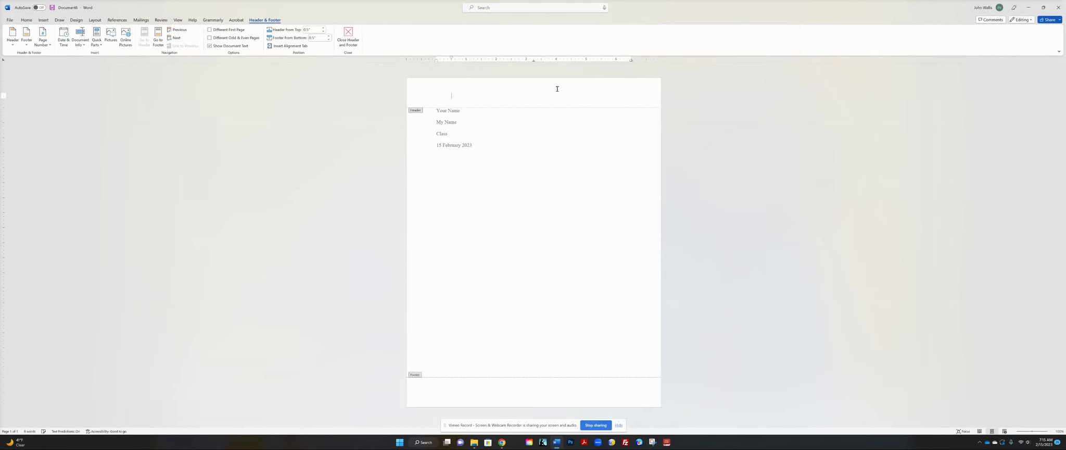
click(49, 46)
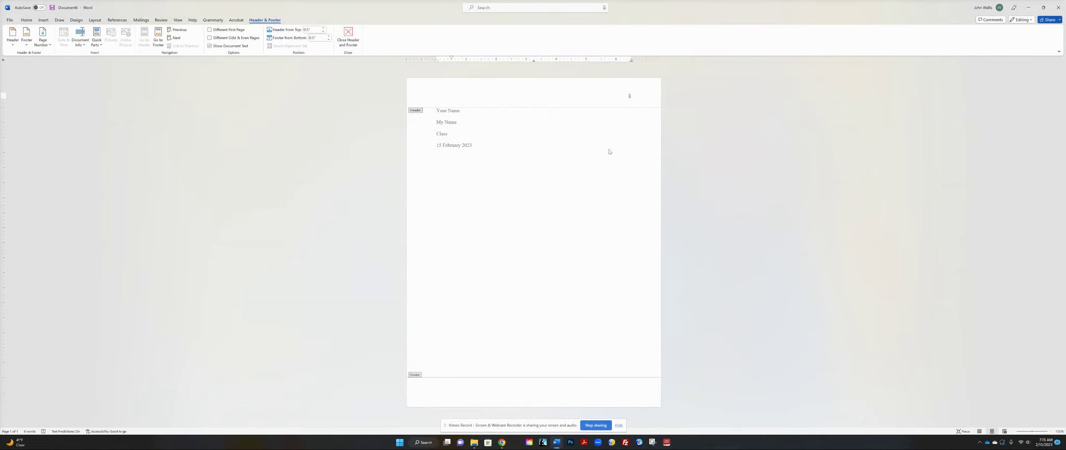
text(allis)
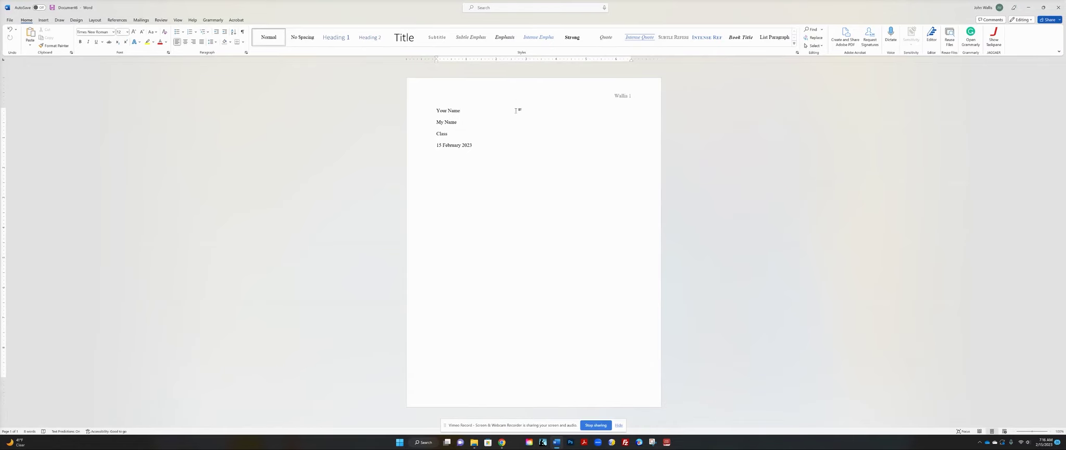
Step: Add a centered line reading "Title of Your Paper" below the date
drag(437, 109, 481, 149)
click(482, 152)
click(185, 42)
text(Title of Your Paper)
drag(554, 156, 418, 113)
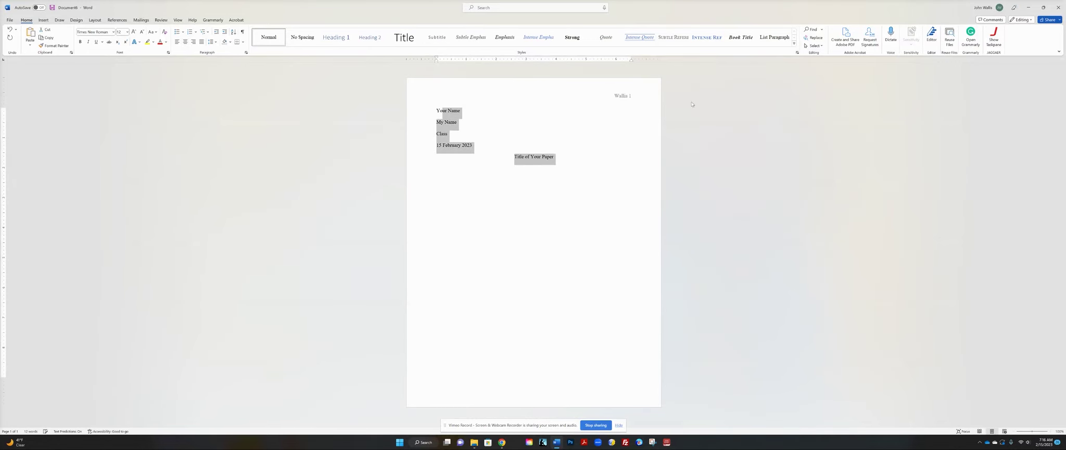
click(615, 96)
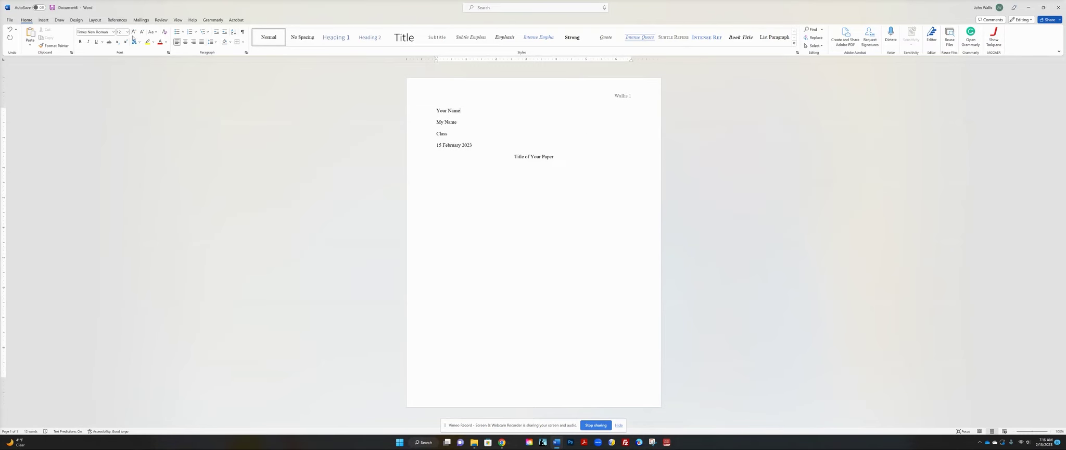
Step: Start a left-aligned, tab-indented paragraph below the title reading "This is the first part of your paper will start…."
click(559, 157)
key(Return)
click(178, 44)
key(Tab)
text(This is the first part of your paper will start….)
drag(436, 110, 474, 147)
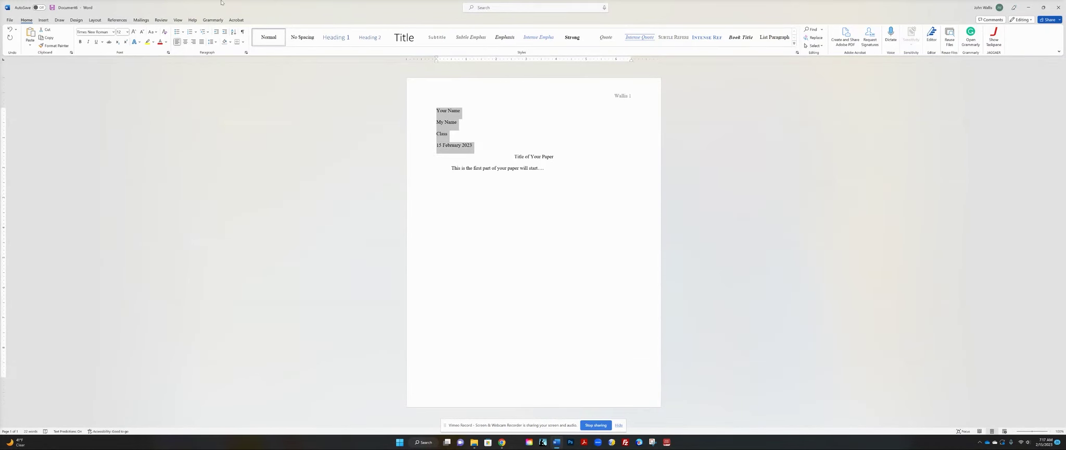
click(201, 42)
click(451, 168)
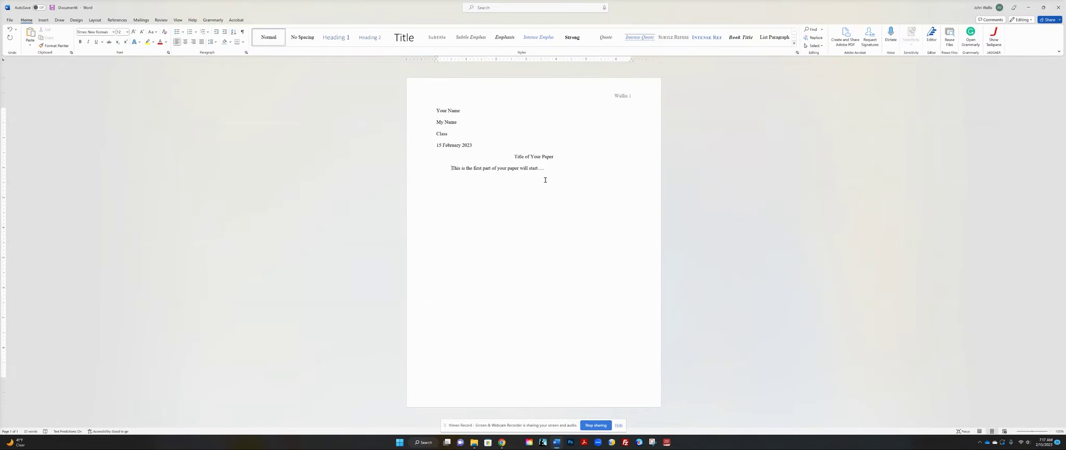
click(525, 206)
Step: Save the document as "Your Name" in the Foundations II folder inside TCCwritingfoundations on the college OneDrive
click(10, 20)
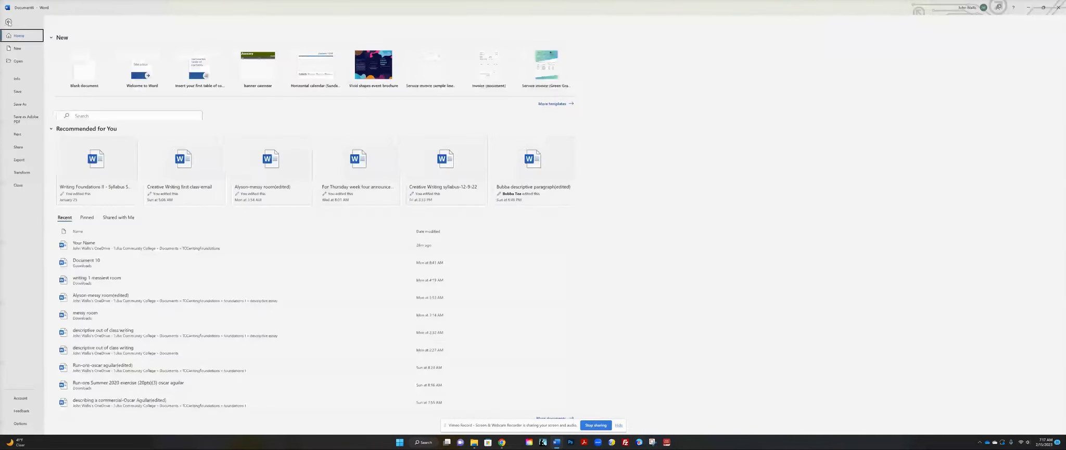
click(18, 104)
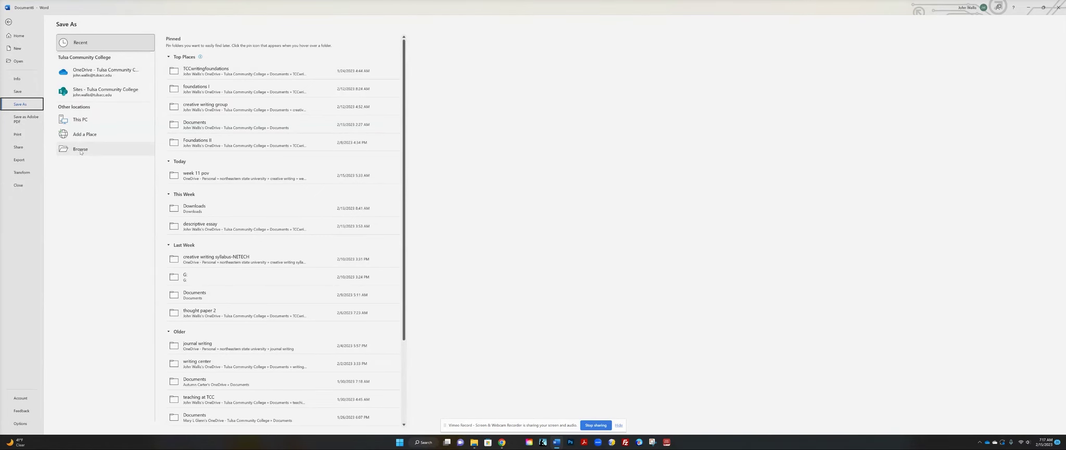
click(80, 149)
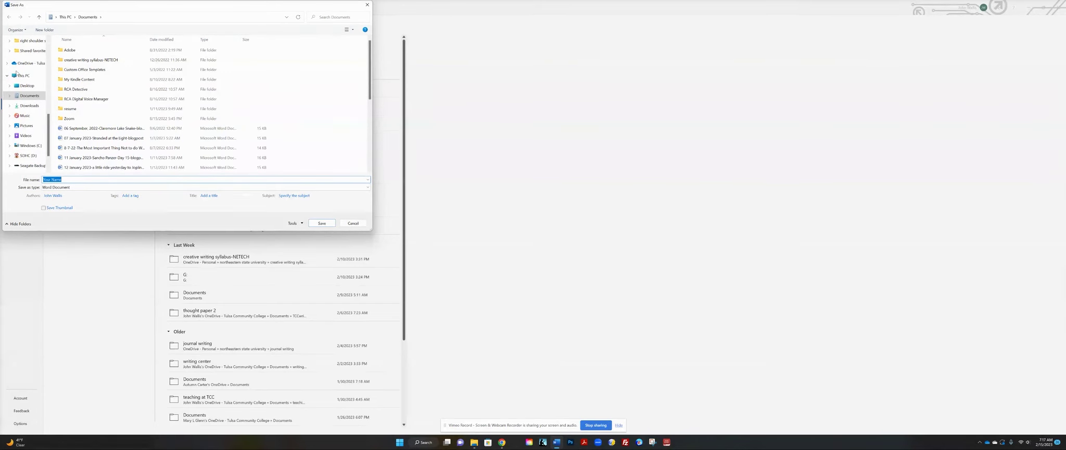
scroll(34, 78, up, 2)
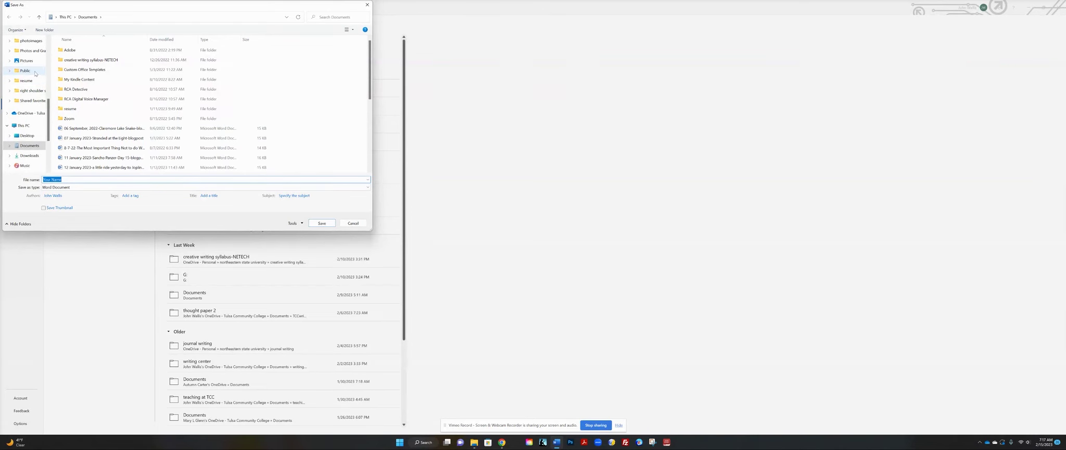
scroll(35, 74, up, 2)
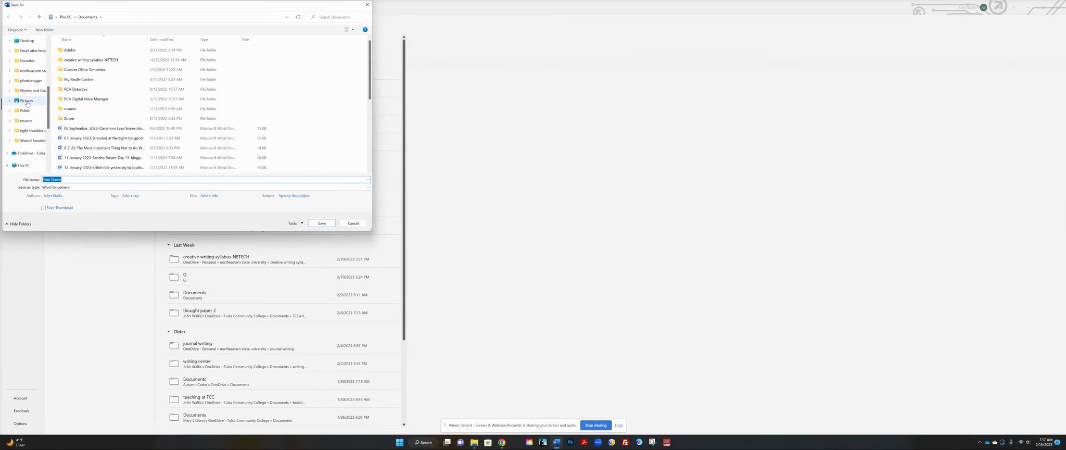
scroll(29, 104, down, 1)
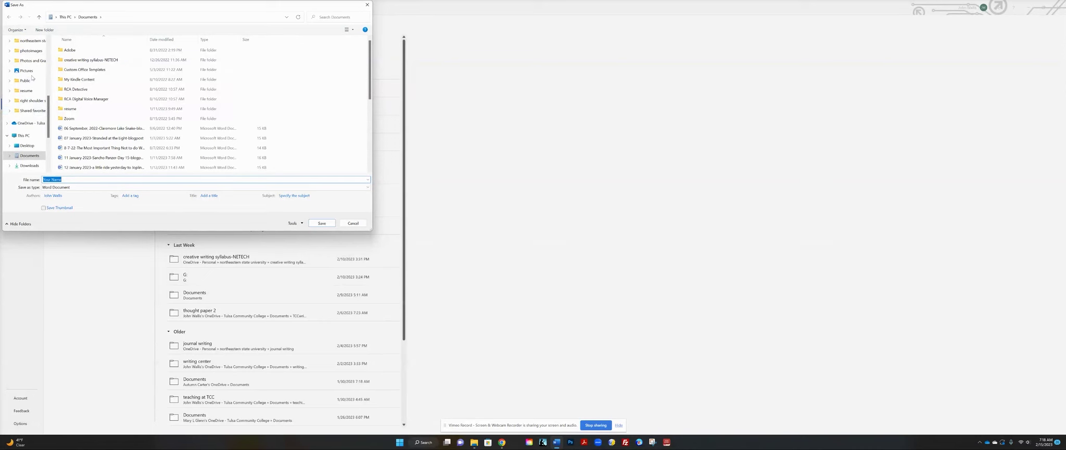
click(23, 124)
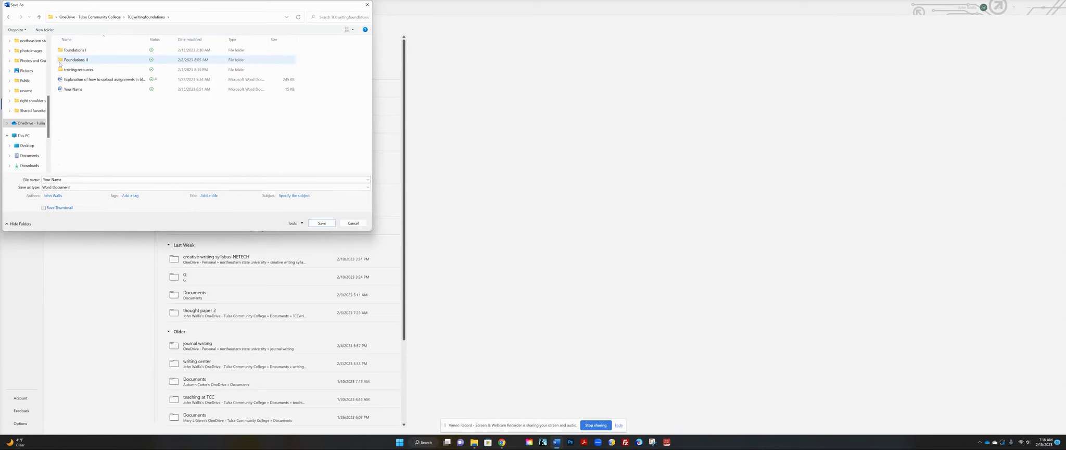
double_click(60, 60)
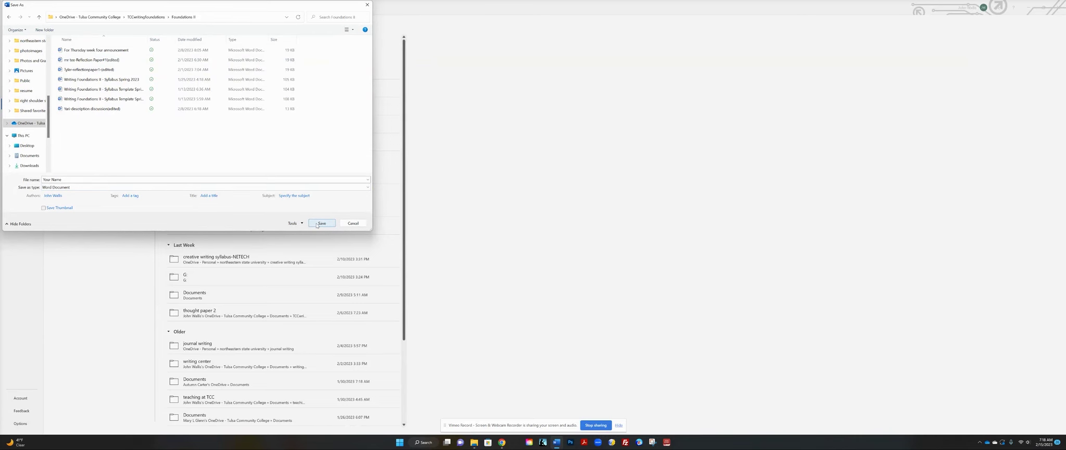
click(316, 223)
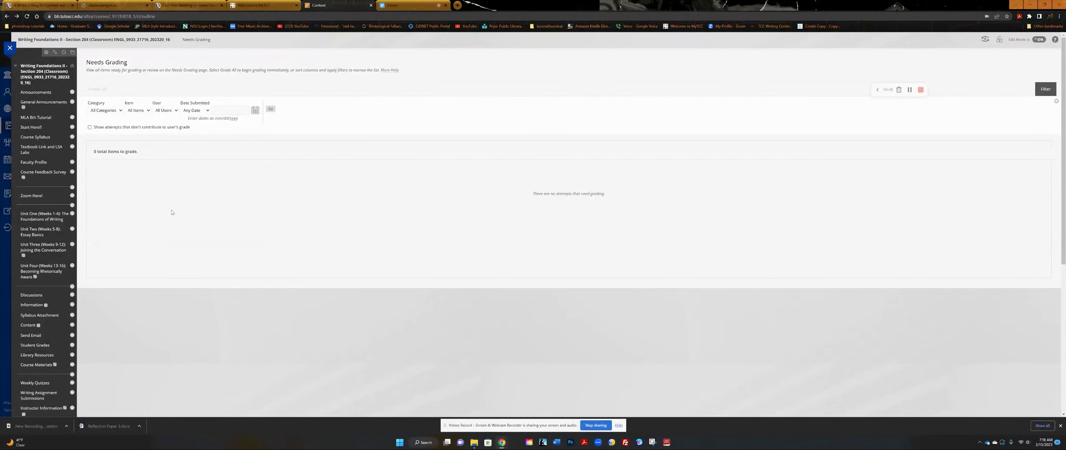
Step: Open the course's Unit Two (Weeks 5-8): Essay Basics page and review the overview and the course learning objectives
click(32, 235)
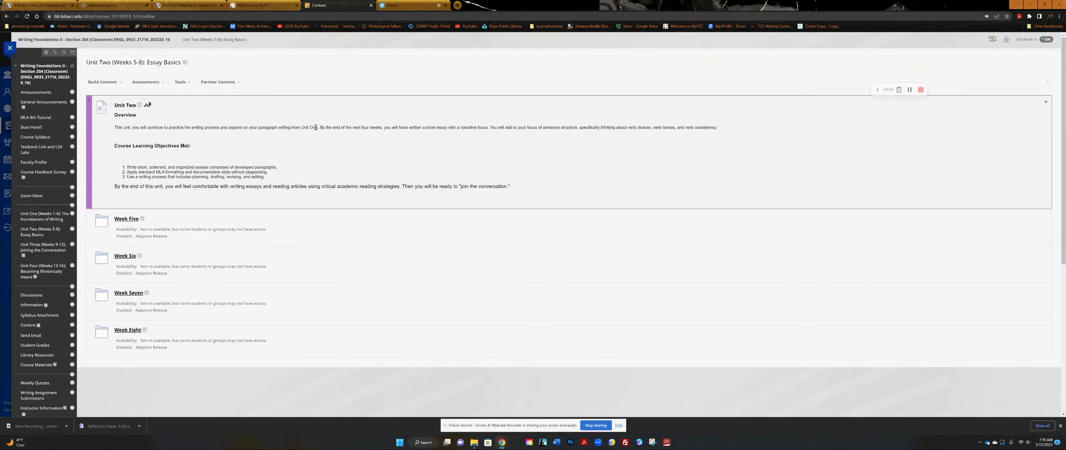
drag(318, 127, 491, 128)
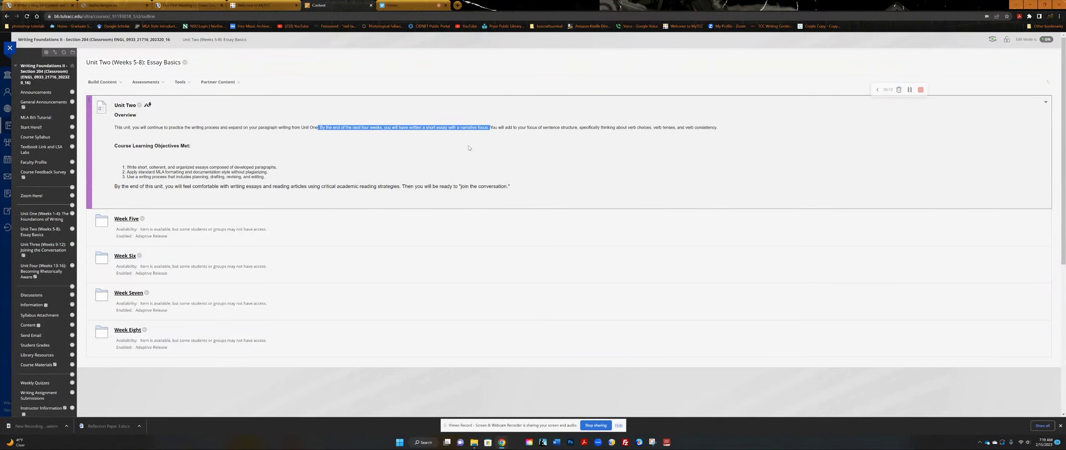
click(403, 155)
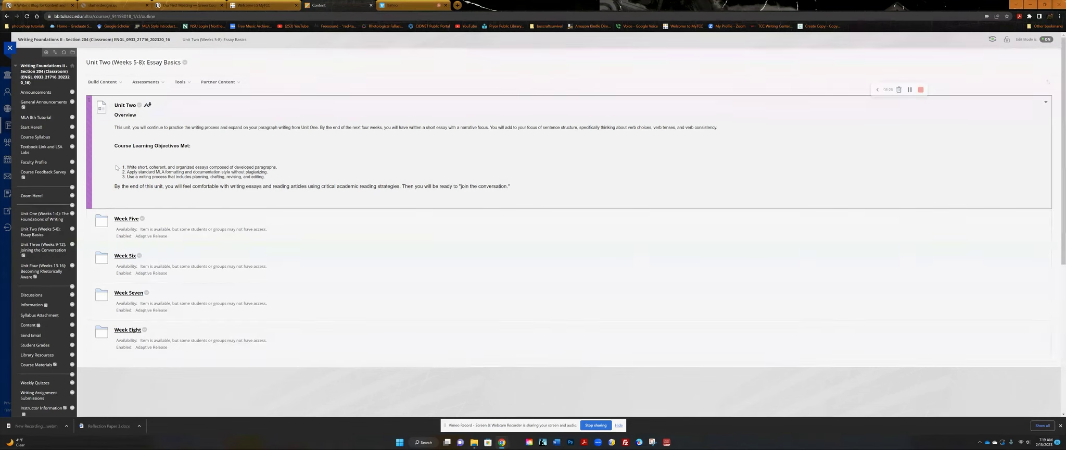
drag(129, 166, 271, 178)
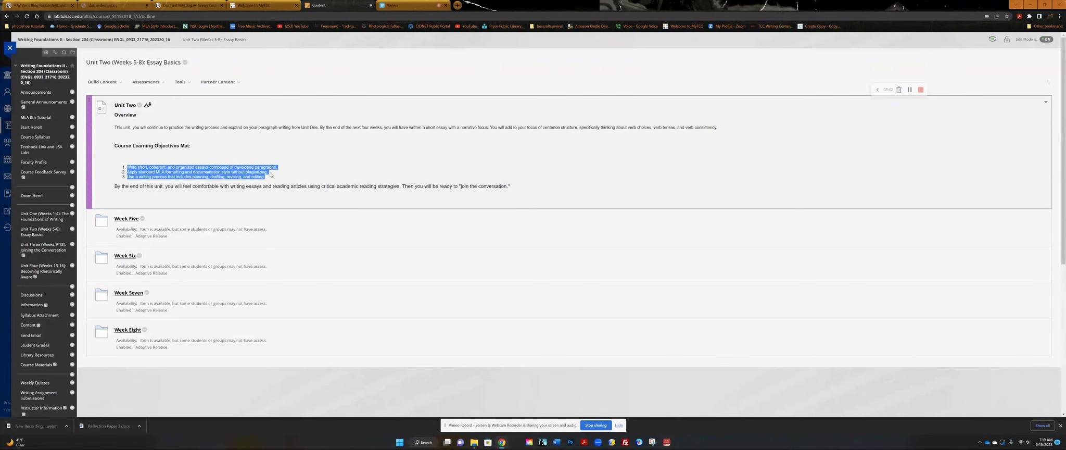
click(274, 179)
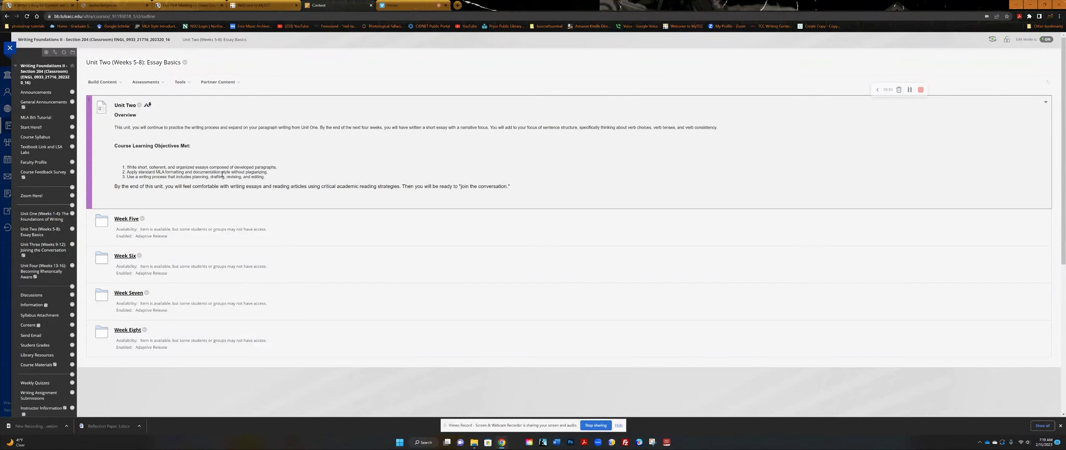
drag(224, 177, 240, 177)
click(247, 183)
drag(265, 178, 251, 178)
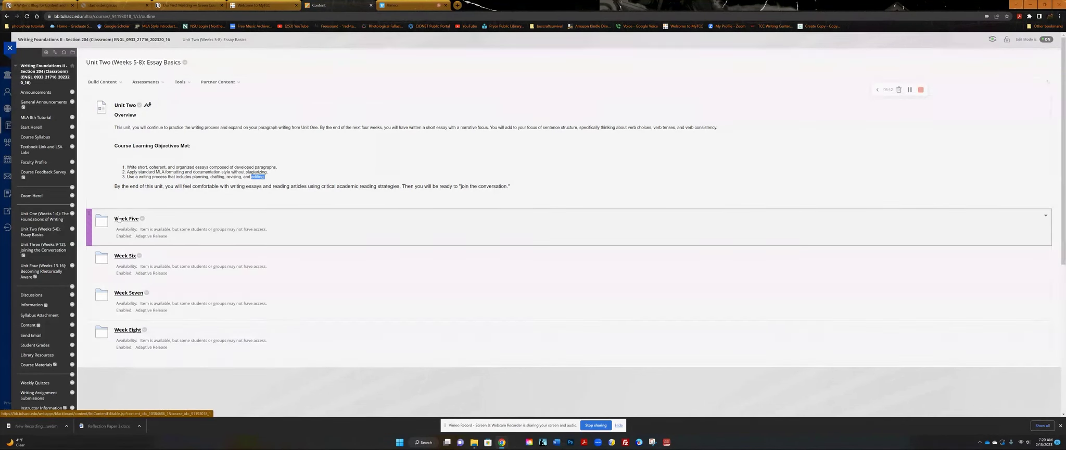
Step: Open the Week Five folder and review the Quiz 5 steps and the Reflection Paper 3 instructions
click(126, 218)
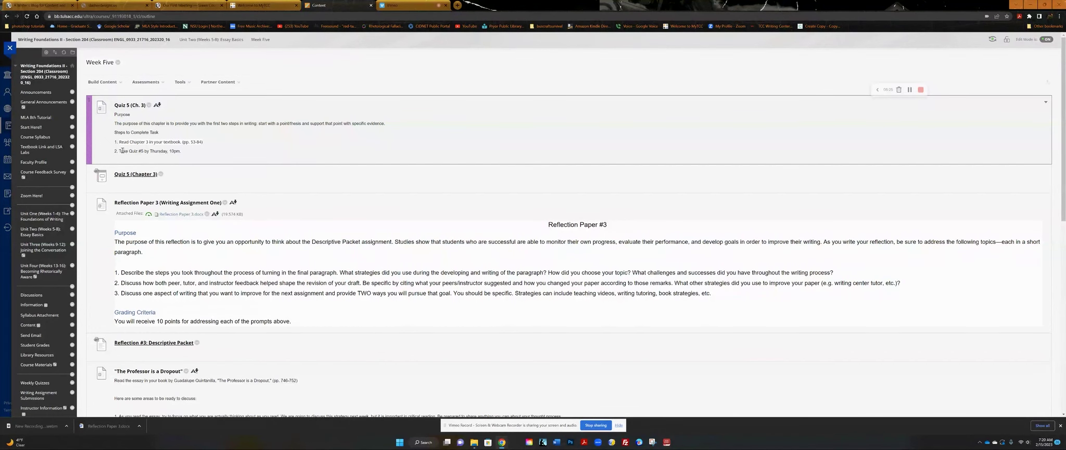
drag(118, 151, 181, 151)
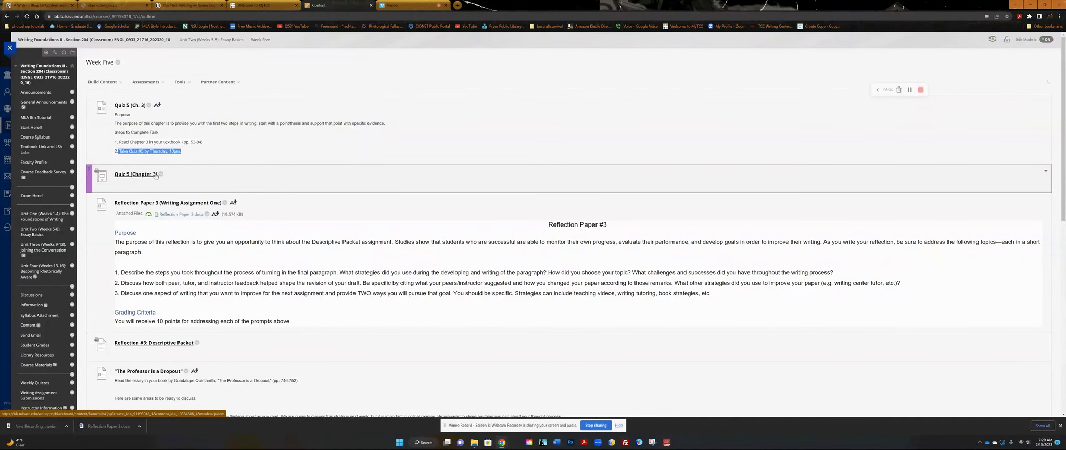
scroll(290, 263, down, 1)
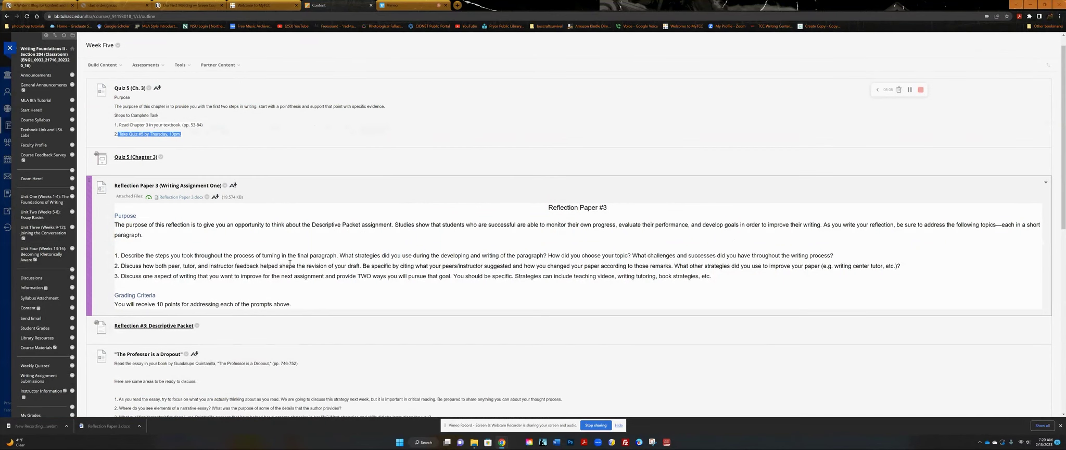
scroll(290, 263, down, 3)
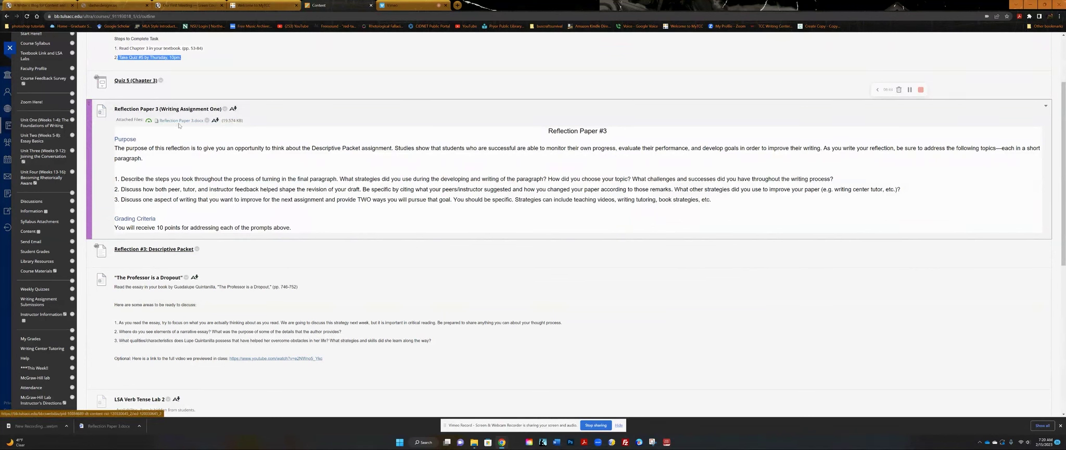
drag(115, 137, 331, 227)
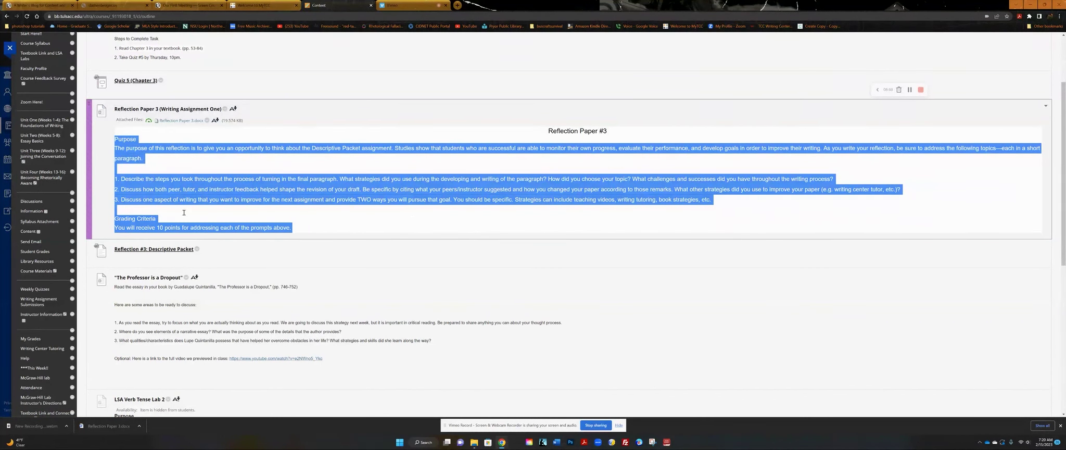
click(185, 166)
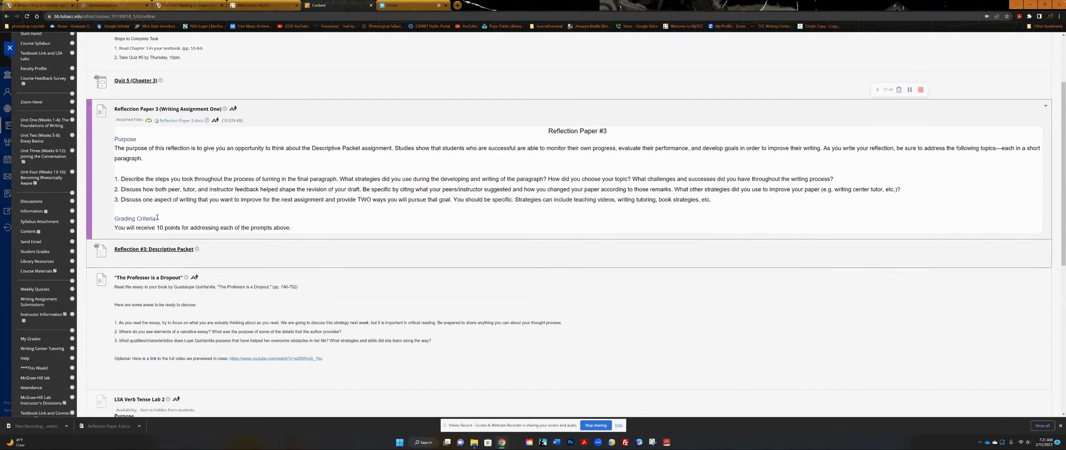
Step: Open the Reflection #3: Descriptive Packet assignment and attach the Your Name document from the Foundations II folder
click(154, 250)
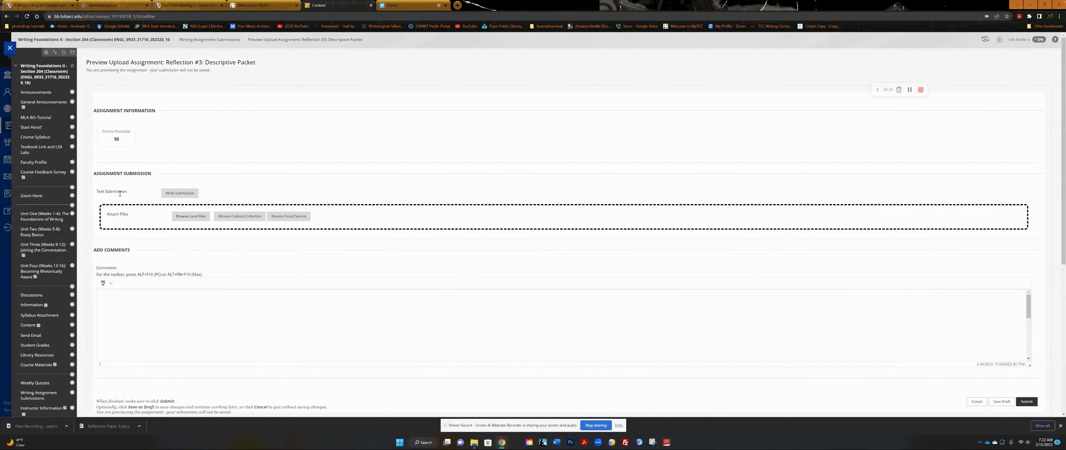
click(191, 216)
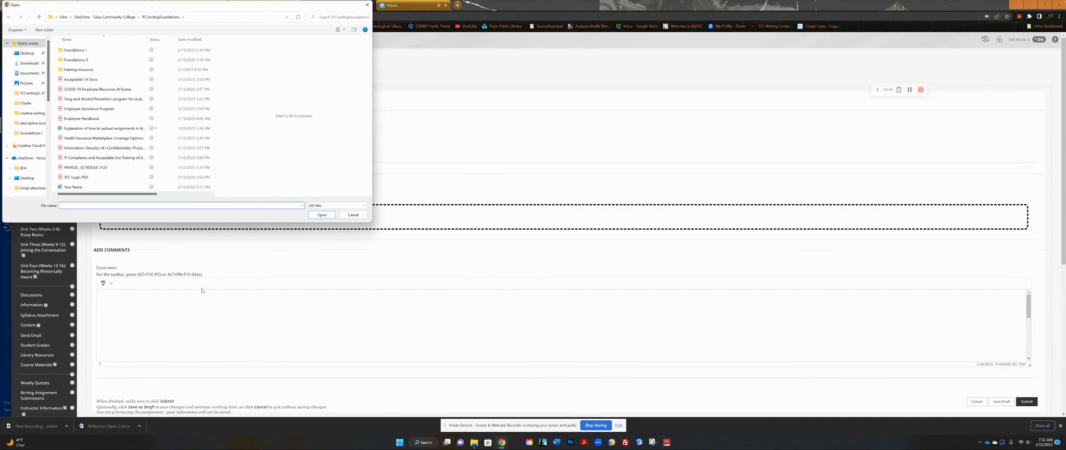
click(353, 215)
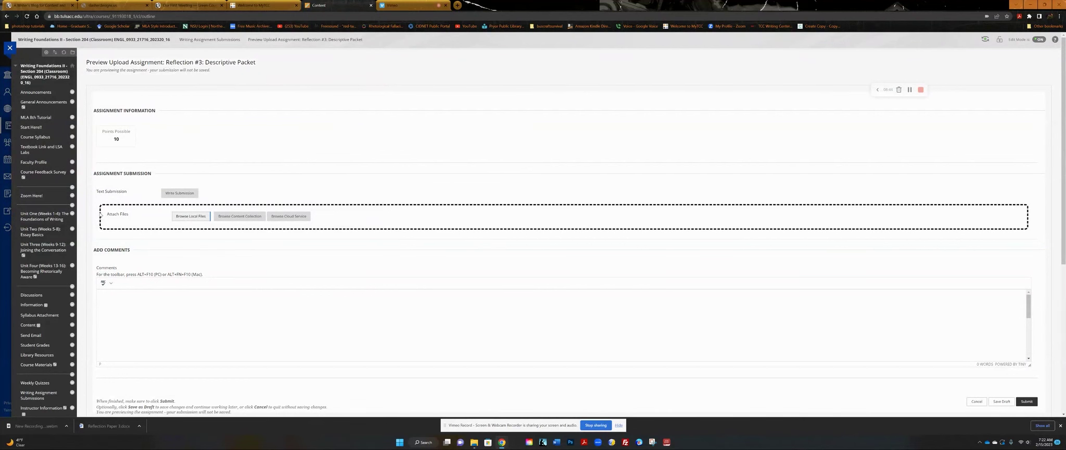
drag(113, 214, 119, 214)
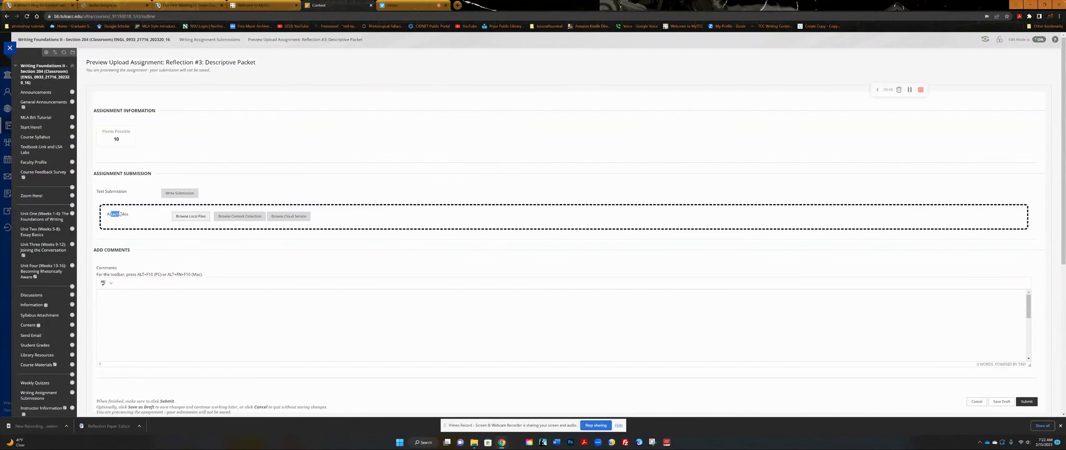
click(192, 216)
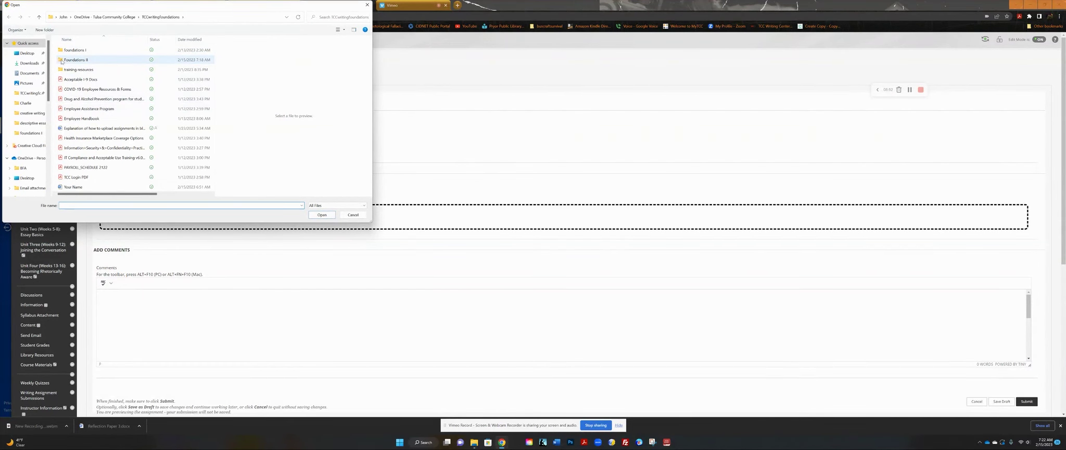
double_click(60, 61)
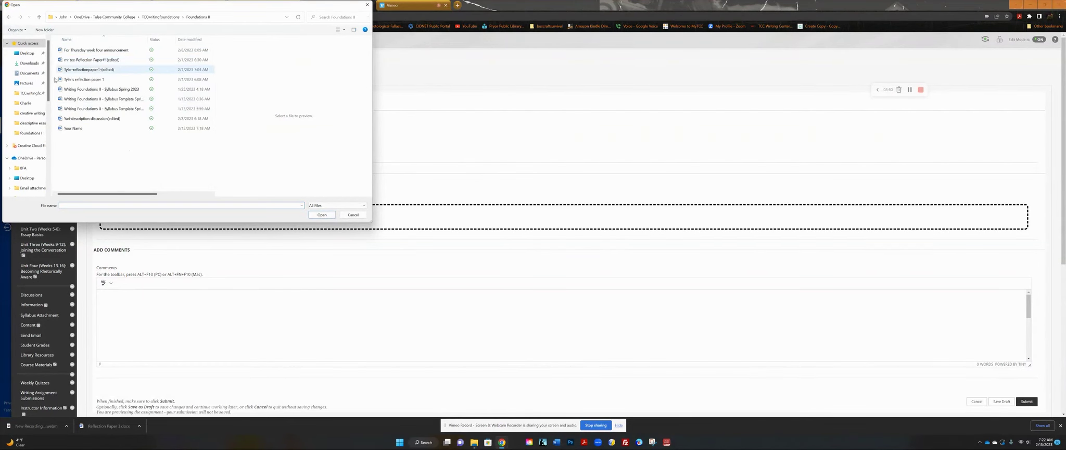
click(66, 129)
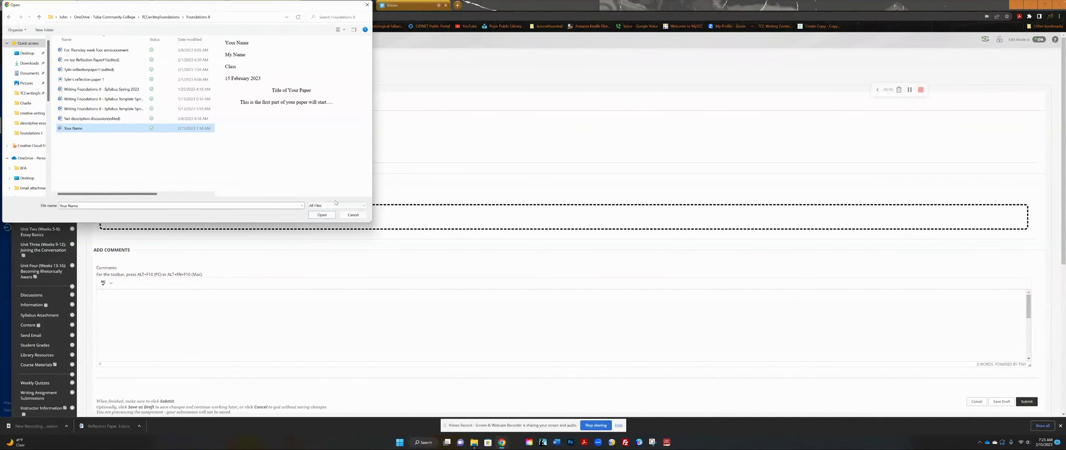
click(321, 214)
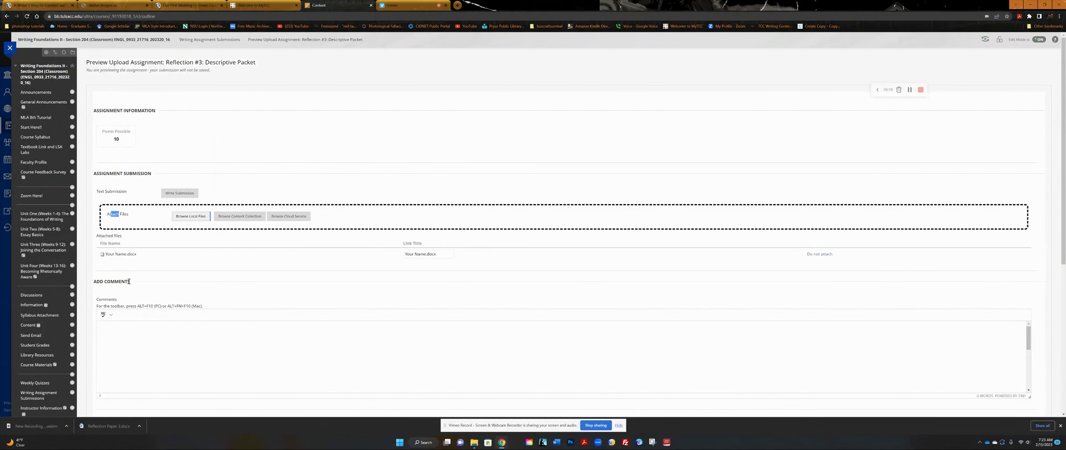
Step: Check the attached file and the comments area of the Reflection #3 assignment, and submit it
drag(137, 254, 97, 258)
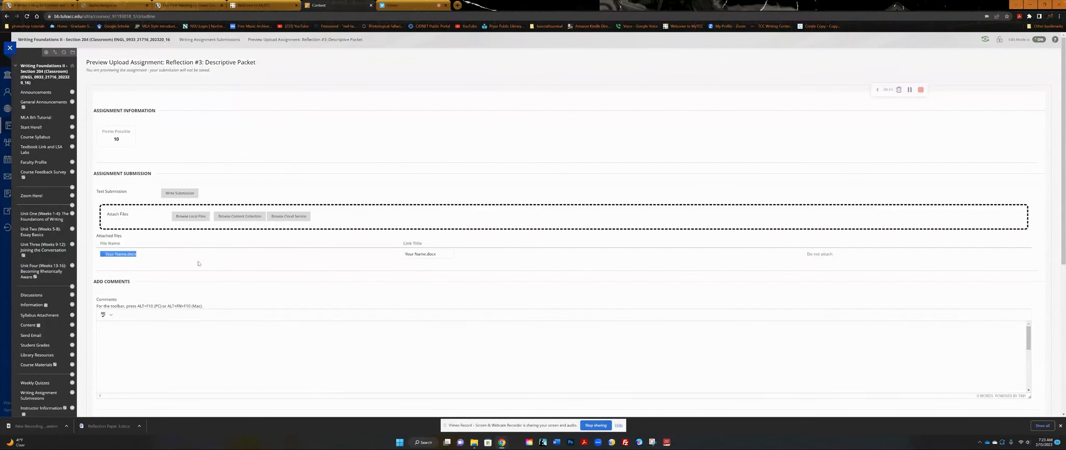
drag(797, 250, 827, 273)
click(790, 263)
scroll(724, 327, down, 5)
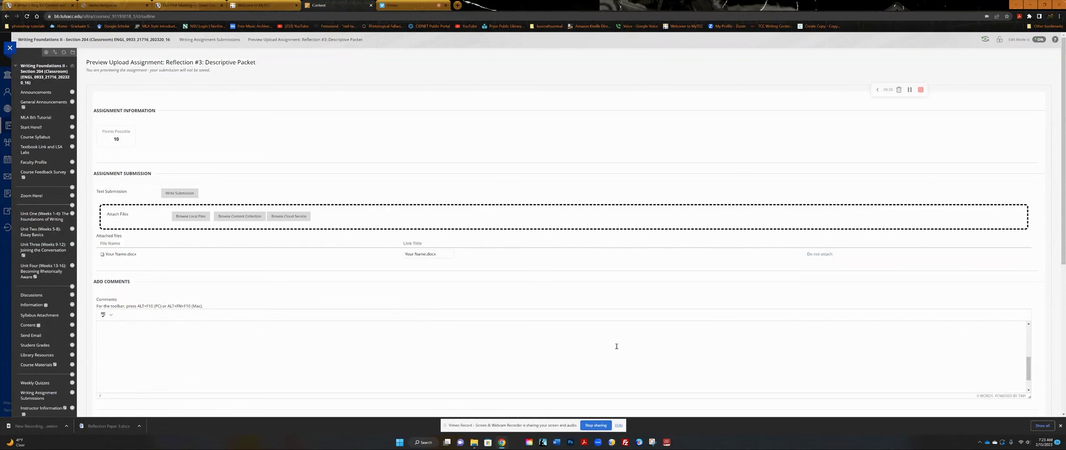
scroll(640, 345, down, 1)
scroll(1058, 311, down, 3)
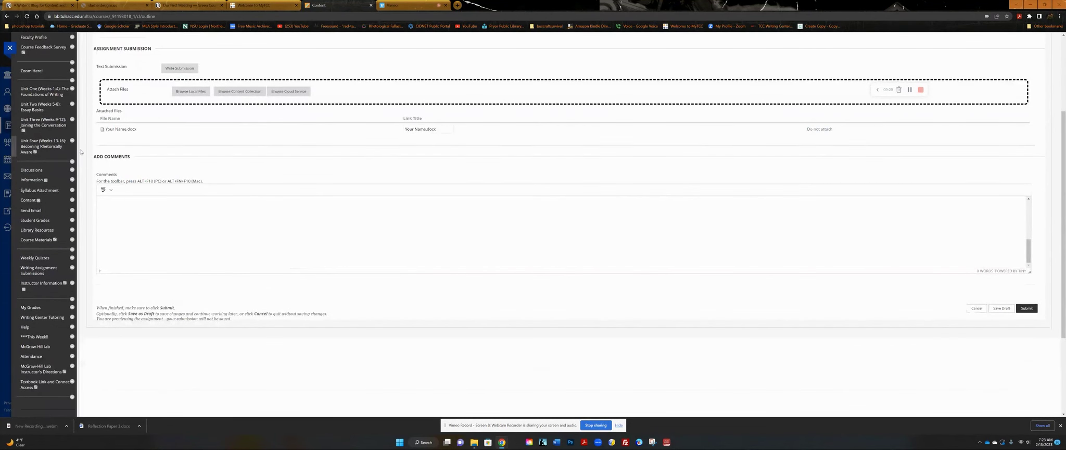
click(122, 213)
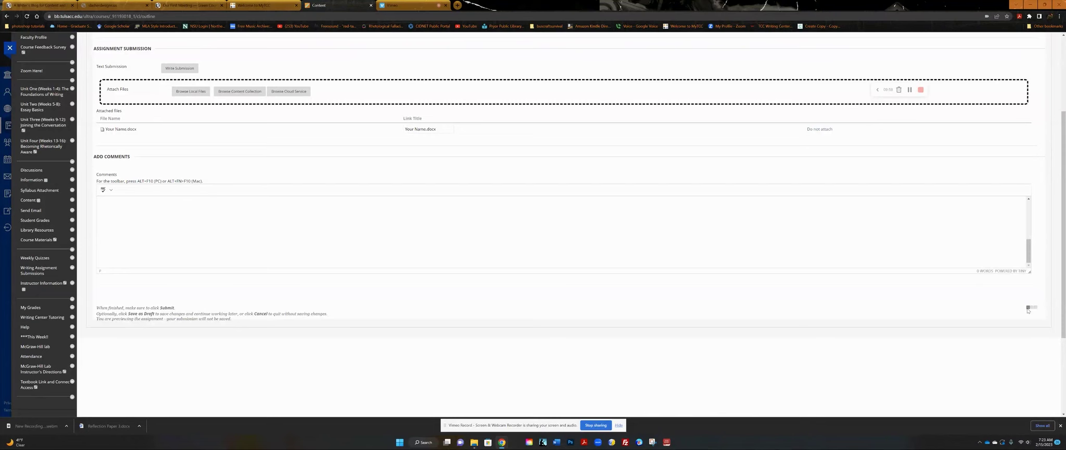
click(1026, 308)
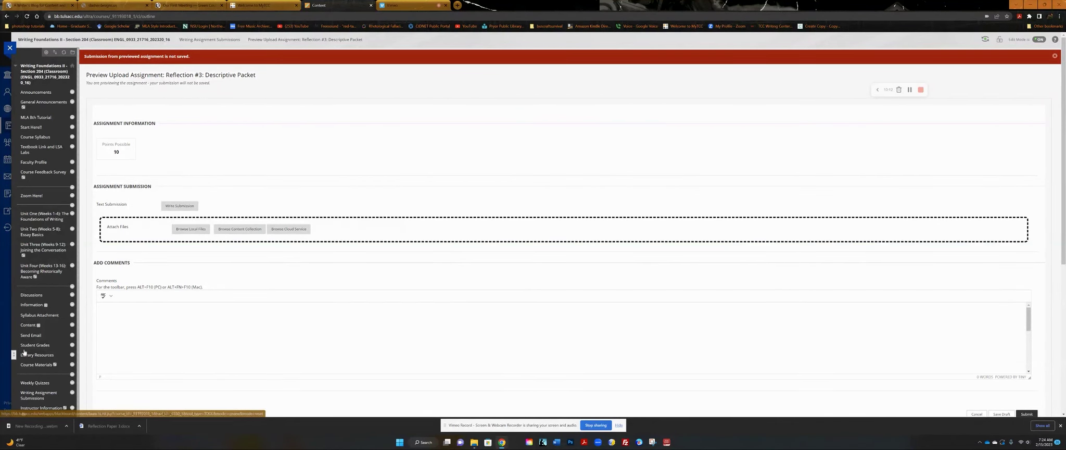
Step: Open the Needs Grading list in the course's Grade Center
scroll(44, 348, down, 2)
scroll(44, 347, down, 3)
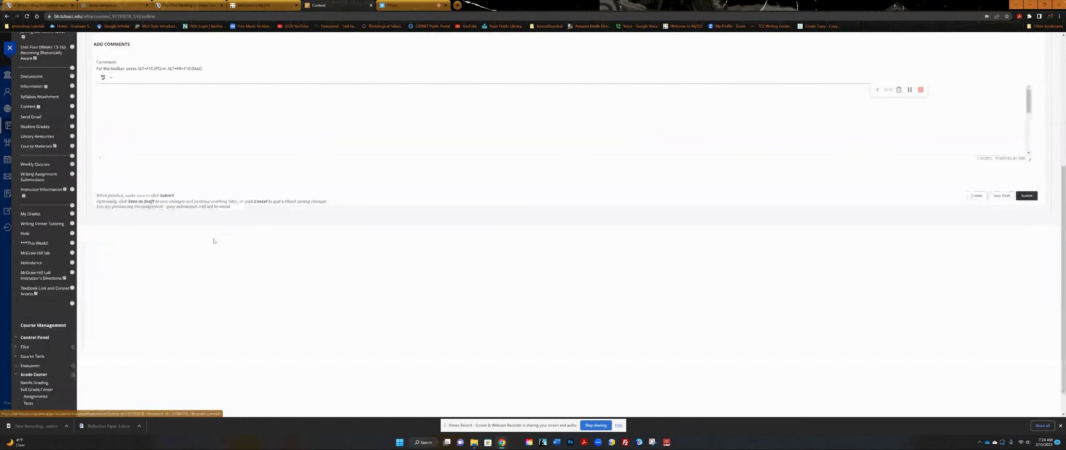
scroll(115, 323, down, 1)
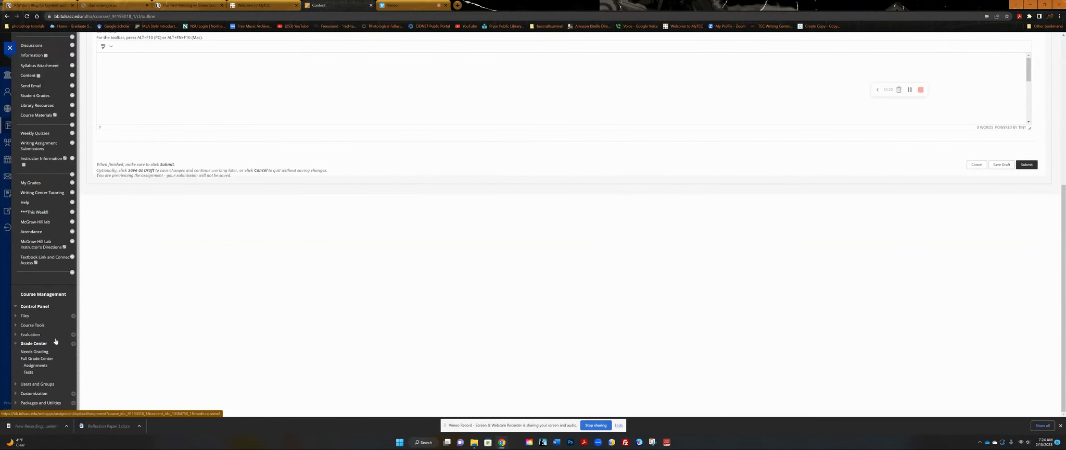
click(26, 352)
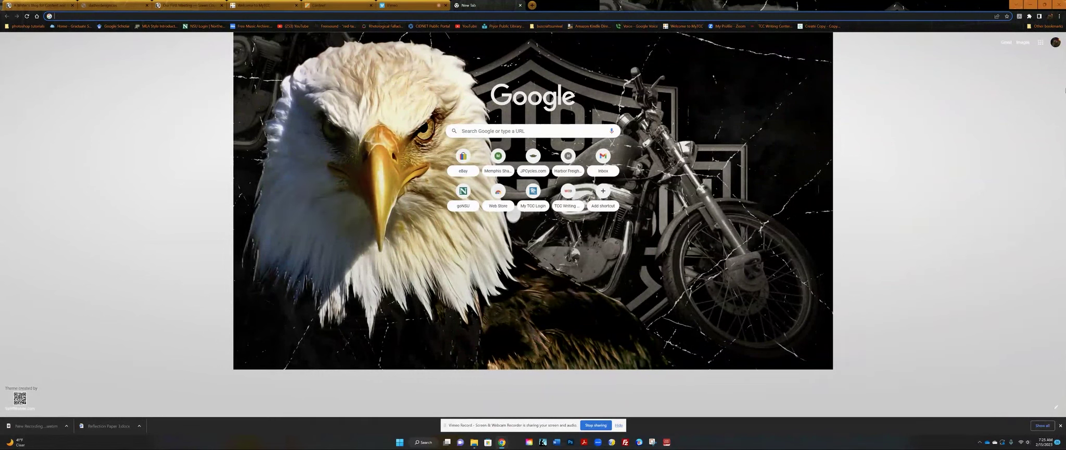
Step: Switch to Google Drive, open the untitled document on monetizing a motorcycle blog, and dismiss the pageless format introduction
click(1040, 43)
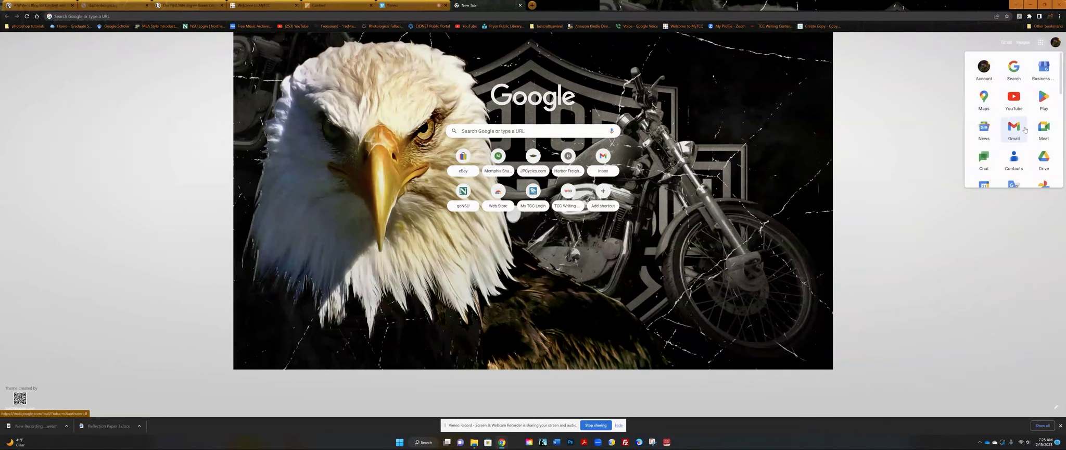
click(1044, 156)
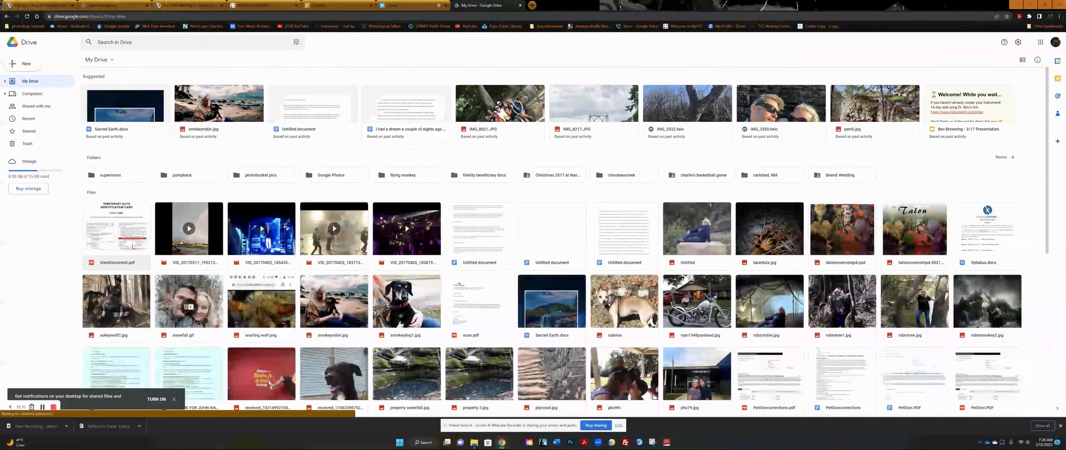
double_click(473, 234)
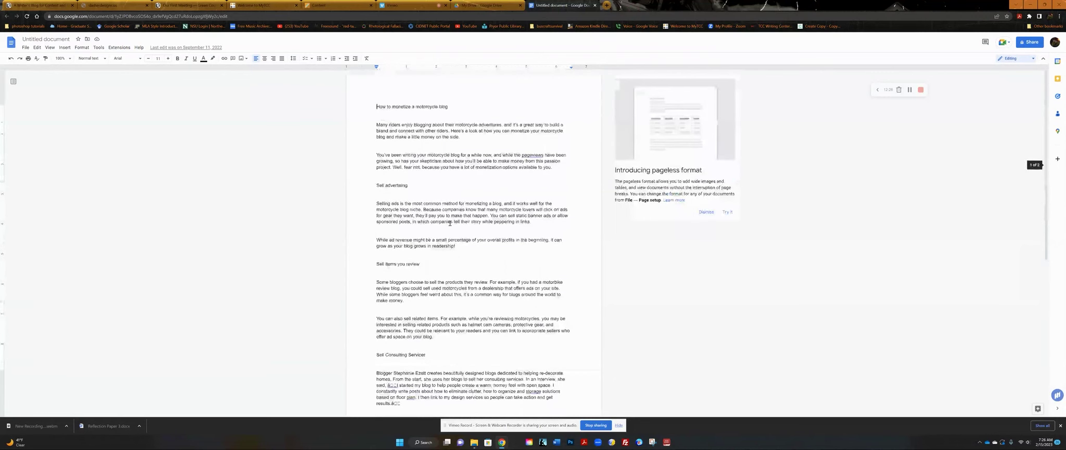
click(706, 211)
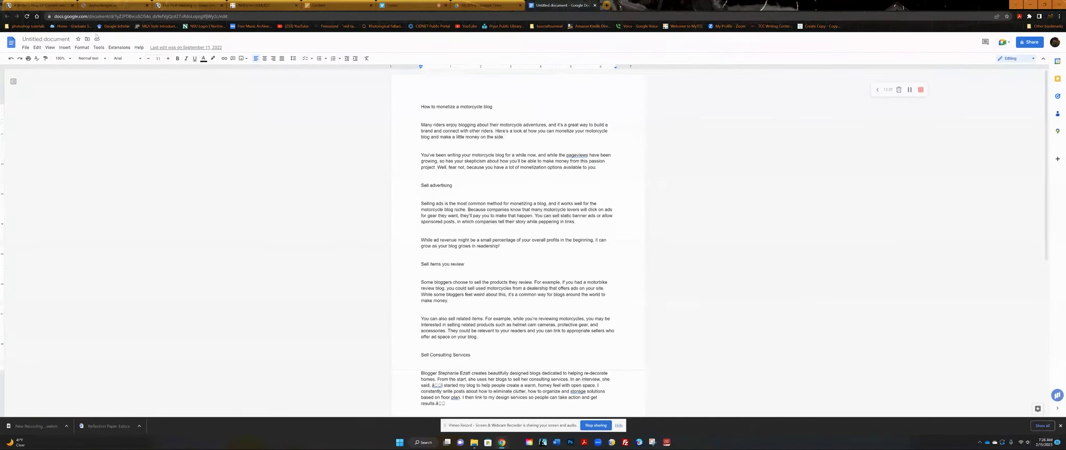
Step: Download the document in Microsoft Word (.docx) format, and open the downloaded copy in Word with editing enabled
click(25, 48)
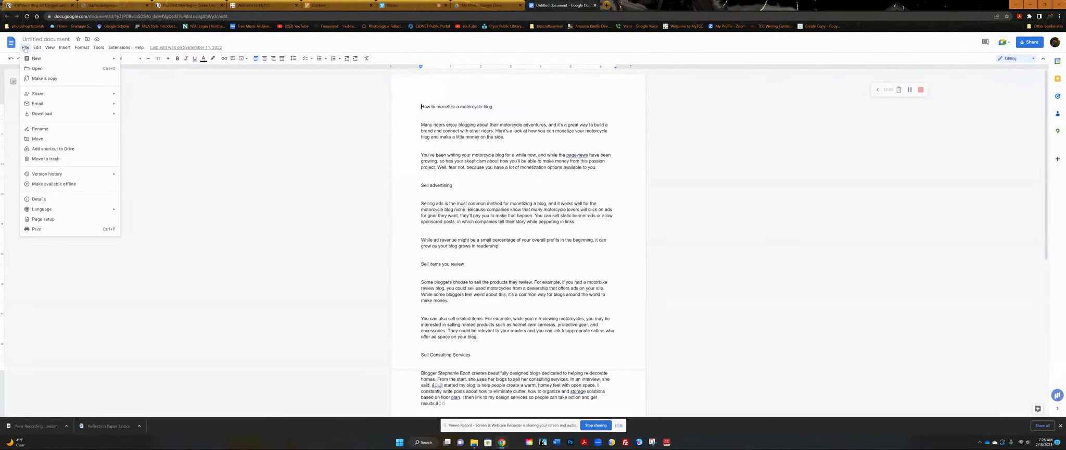
mouse_move(37, 114)
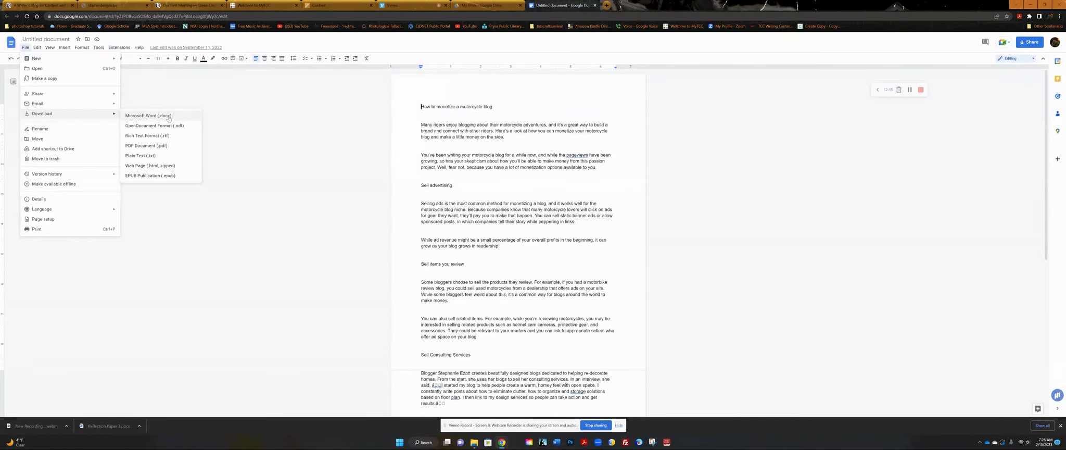
click(145, 117)
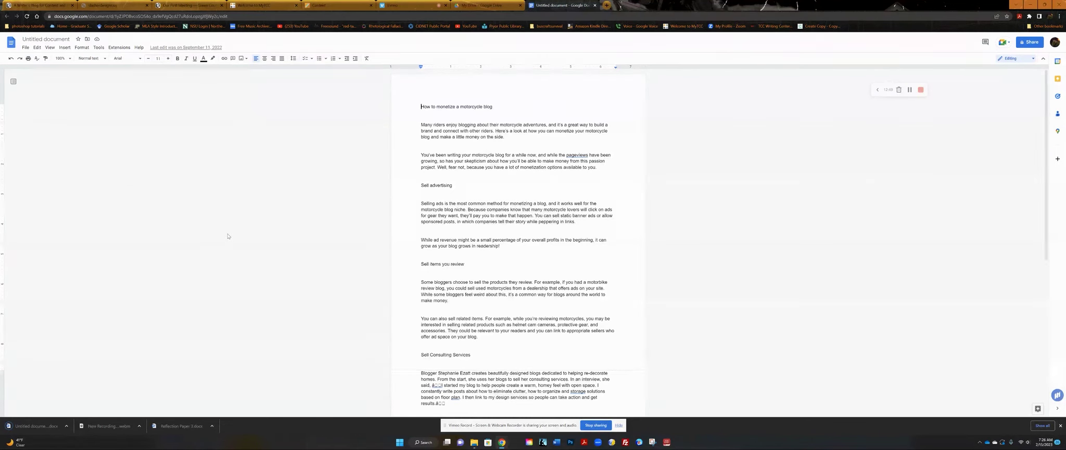
click(22, 428)
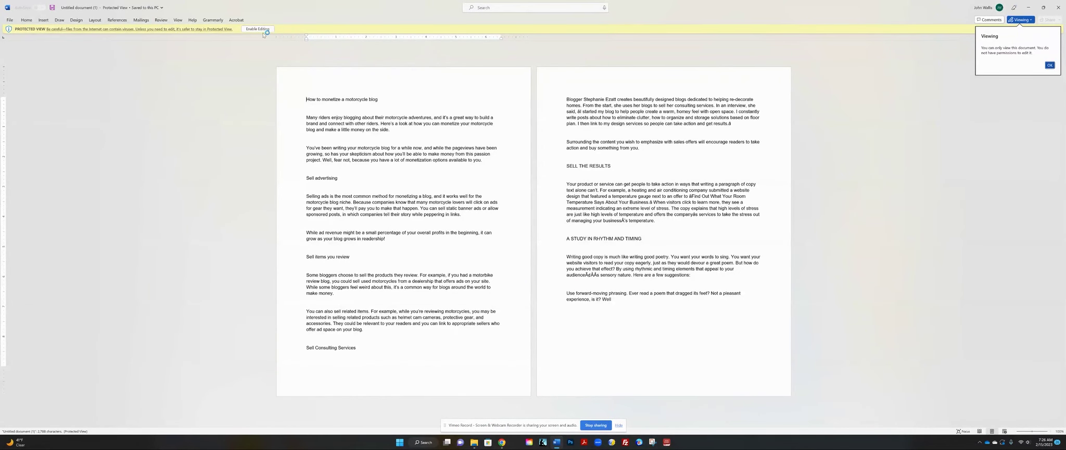
click(262, 29)
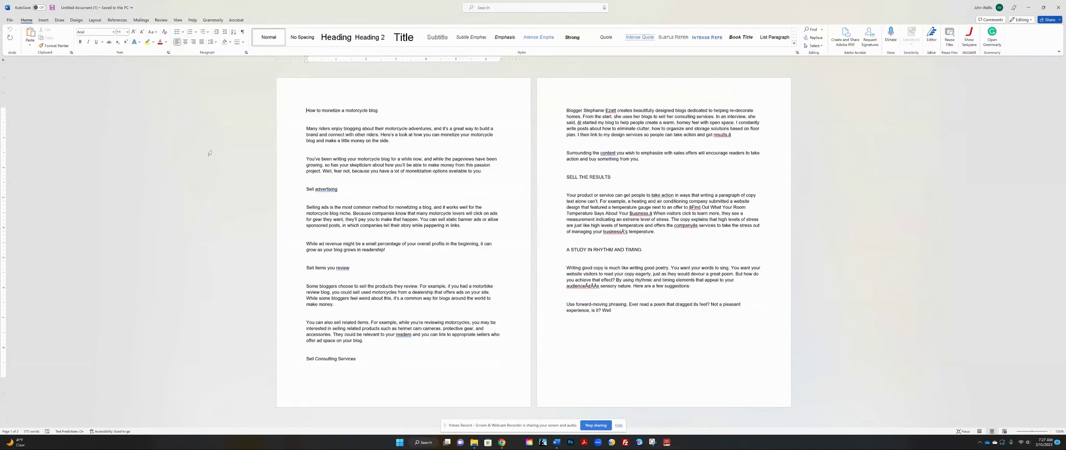
Step: Save the Word copy as "Untitled document (1)" in the Foundations II folder inside TCCwritingfoundations on the college OneDrive
click(9, 20)
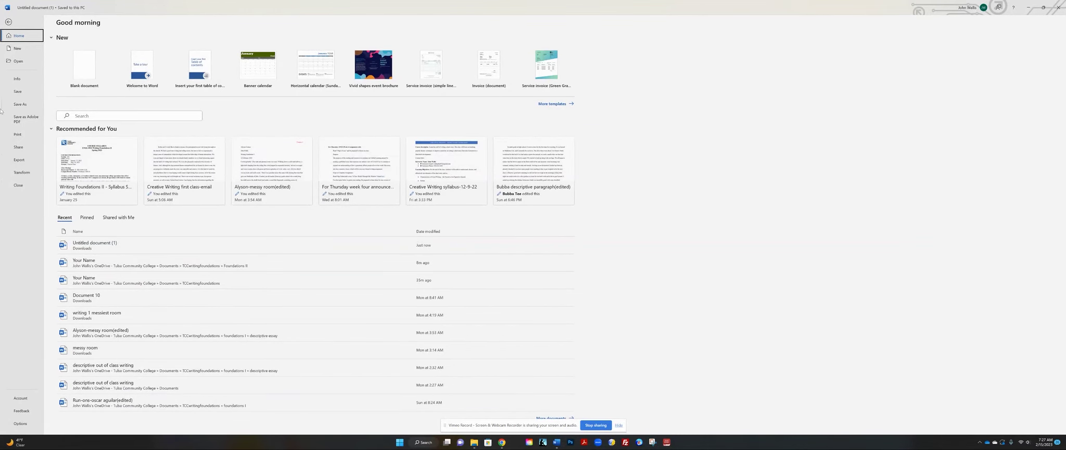
click(23, 103)
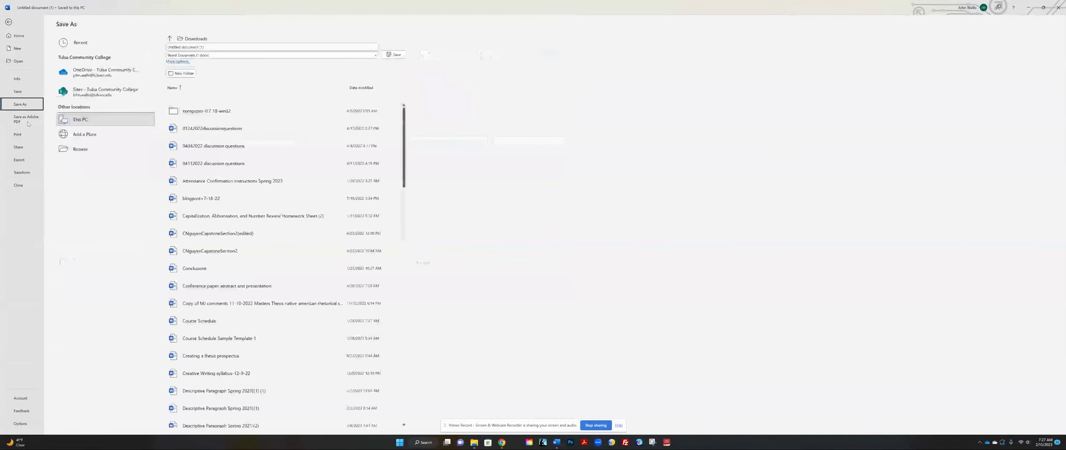
click(86, 149)
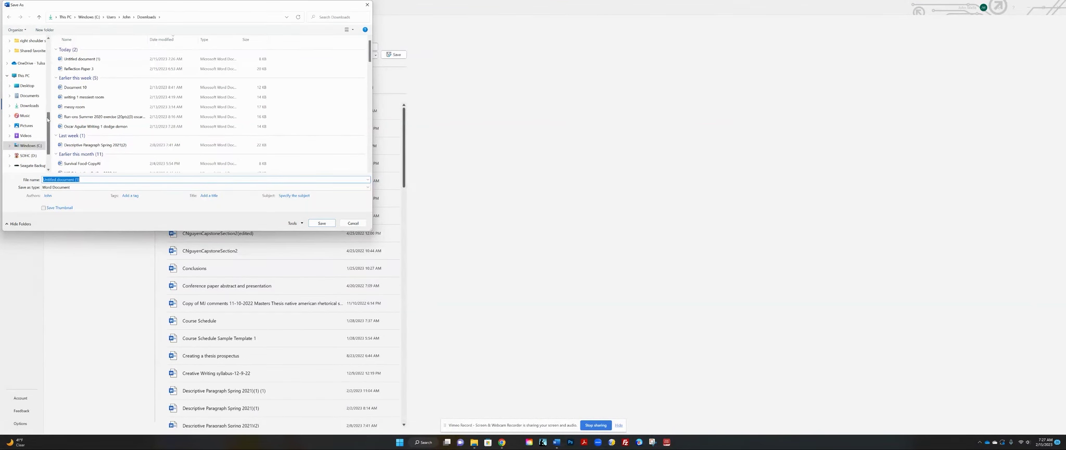
drag(47, 119, 47, 112)
click(21, 94)
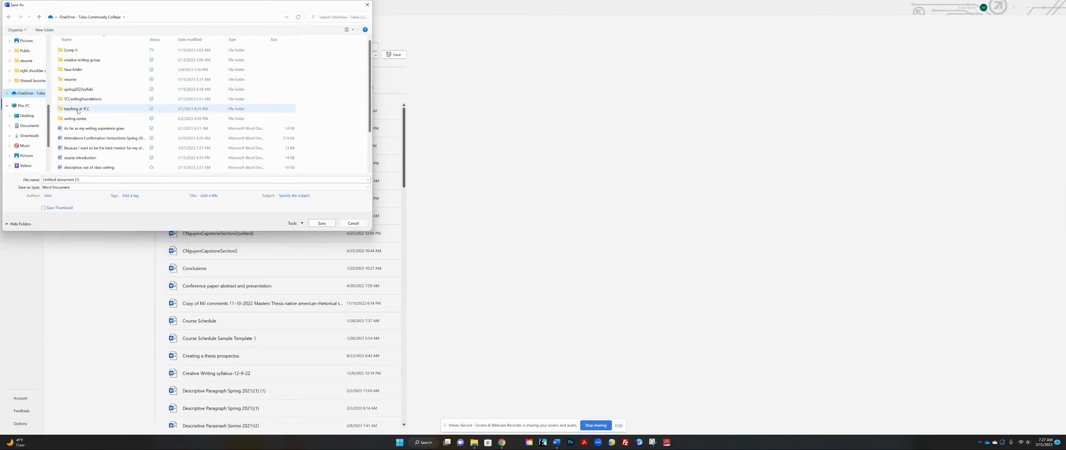
double_click(61, 99)
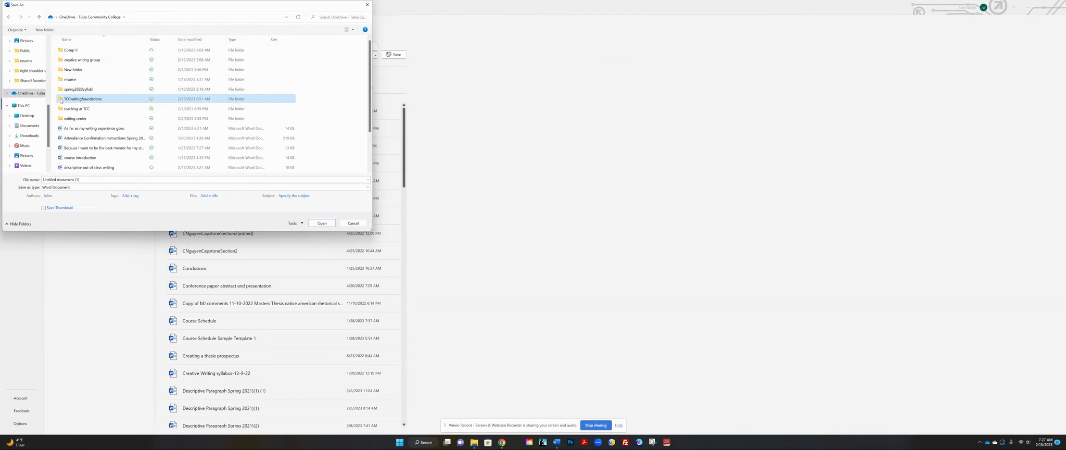
double_click(76, 60)
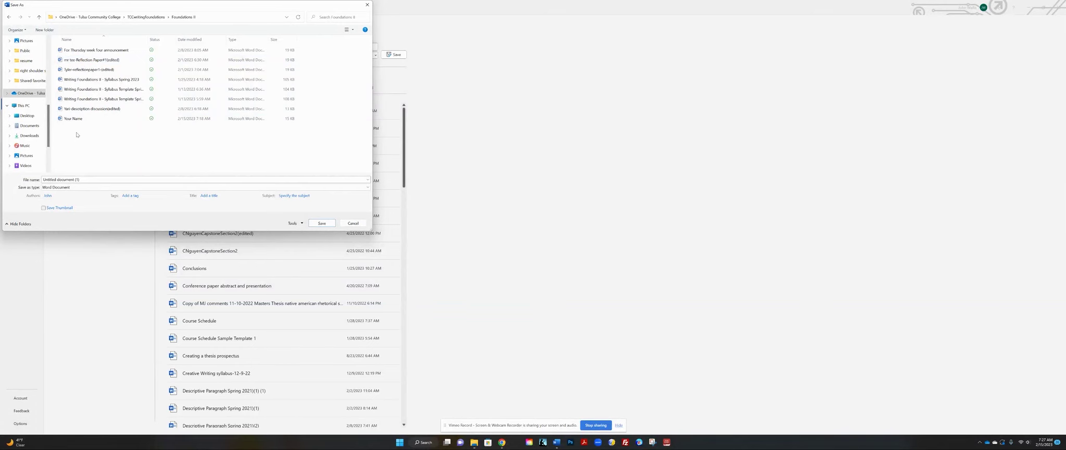
click(91, 179)
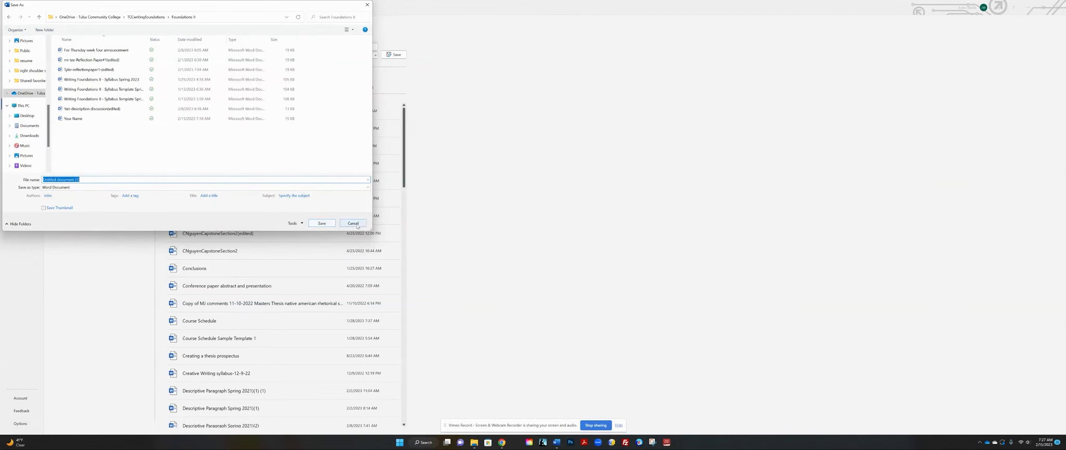
click(325, 225)
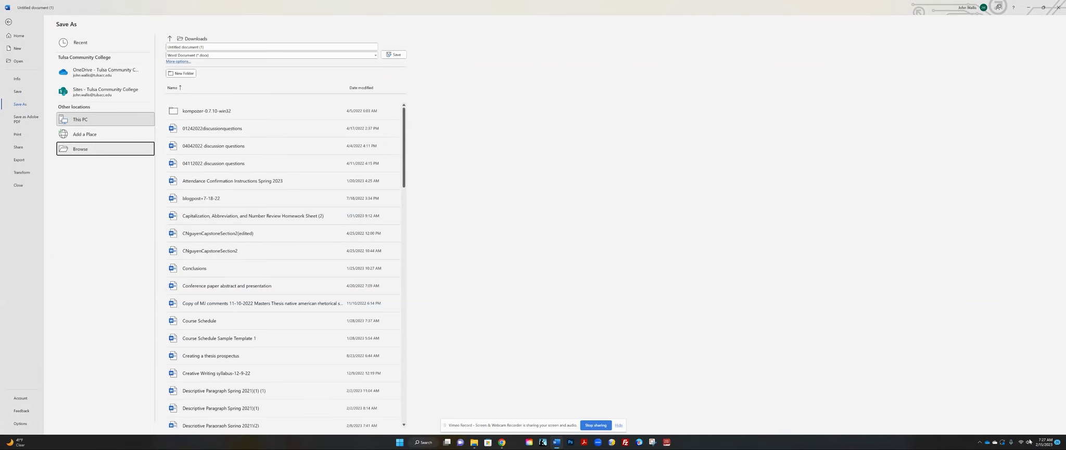